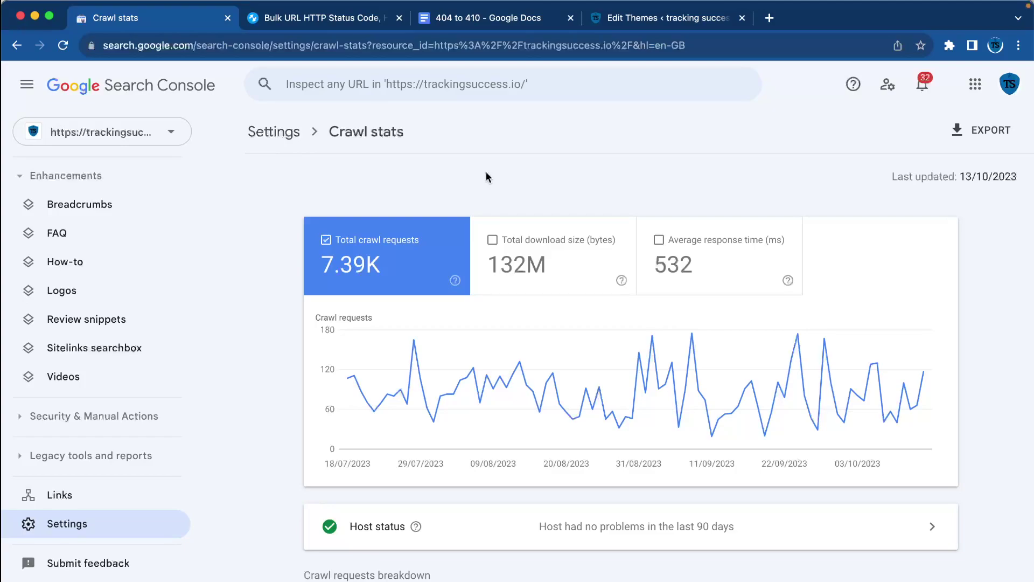
scroll(486, 177, down, 2)
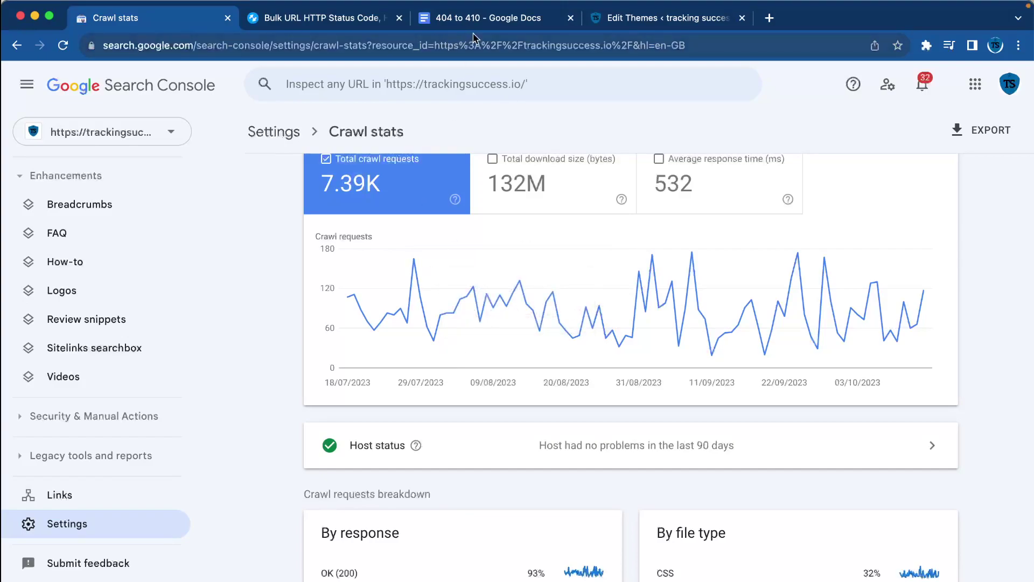
scroll(482, 293, down, 2)
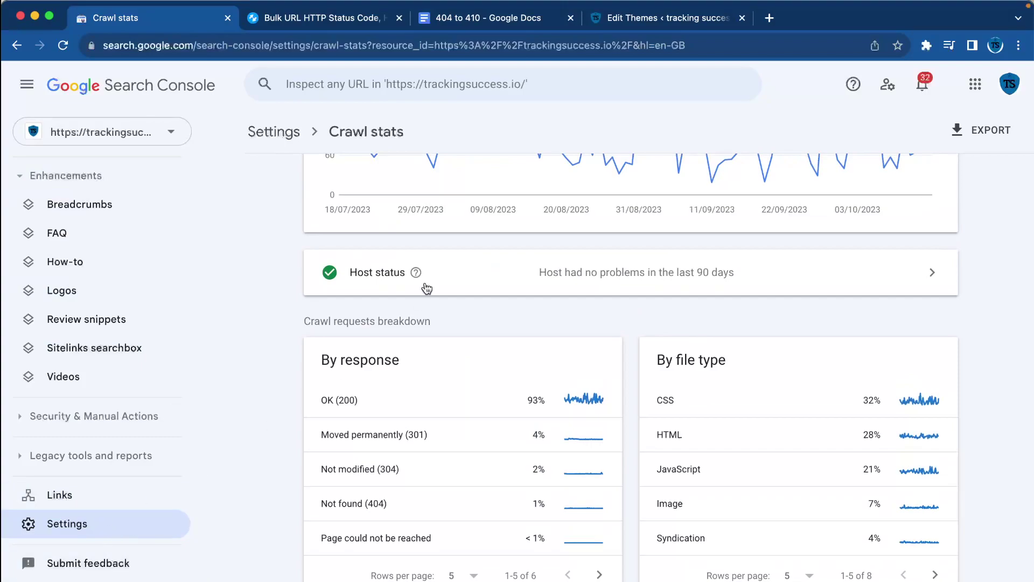
scroll(428, 288, up, 3)
scroll(419, 203, down, 2)
scroll(342, 468, down, 2)
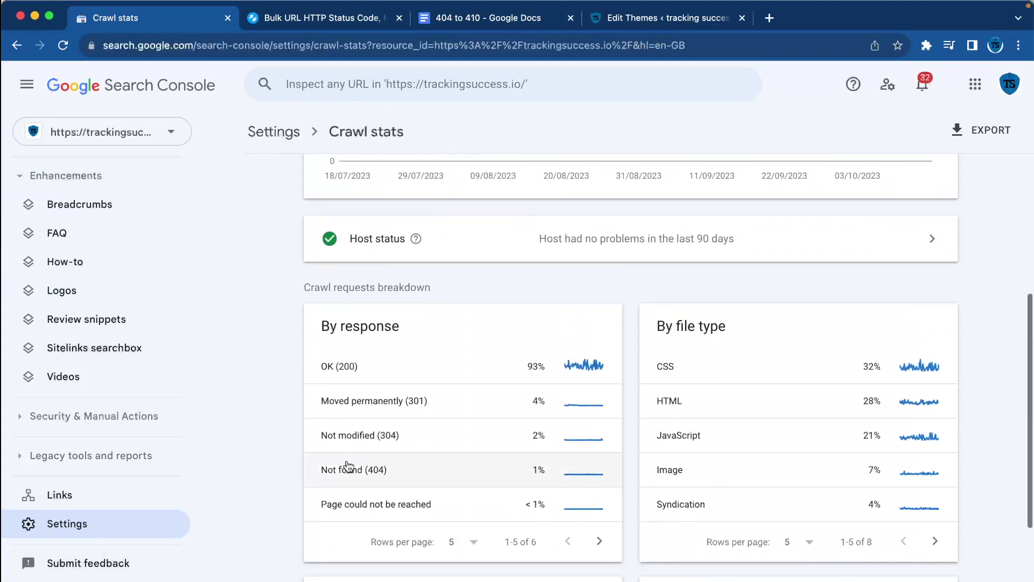
Open the Not found (404) crawl requests and highlight the .well-known apple-app-site-association example URL.
click(367, 473)
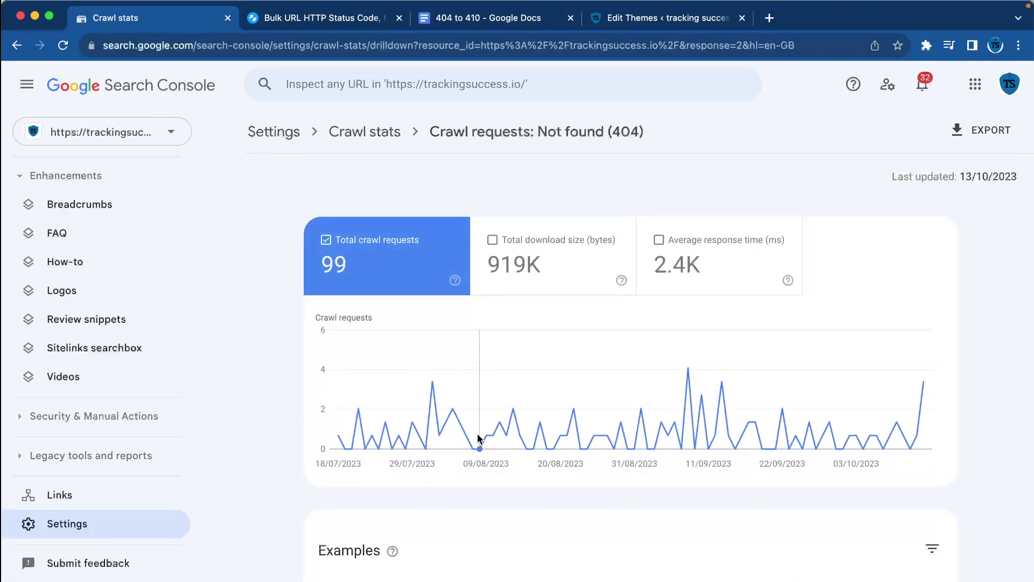
scroll(477, 433, down, 1)
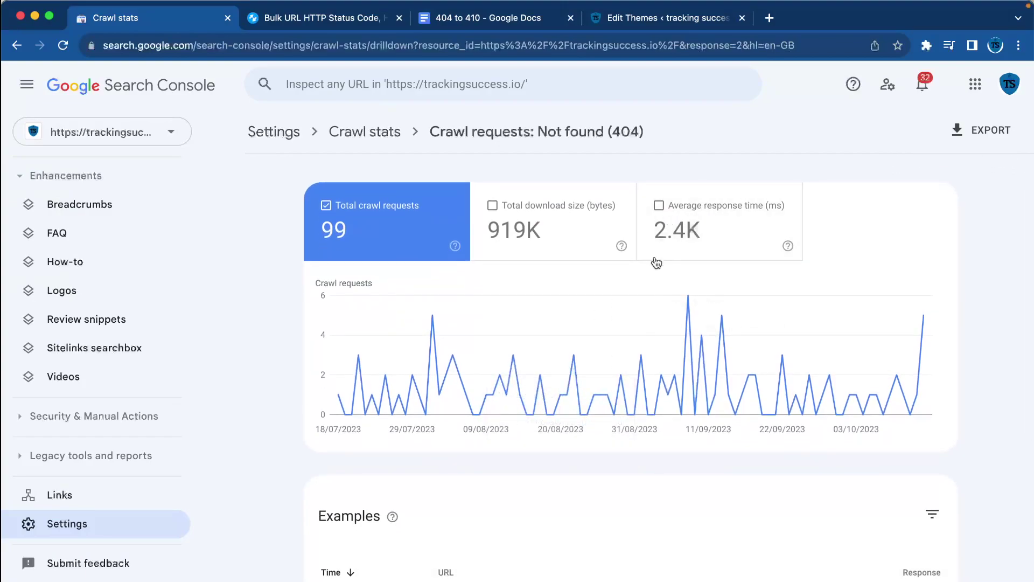
scroll(711, 338, down, 2)
scroll(714, 339, down, 4)
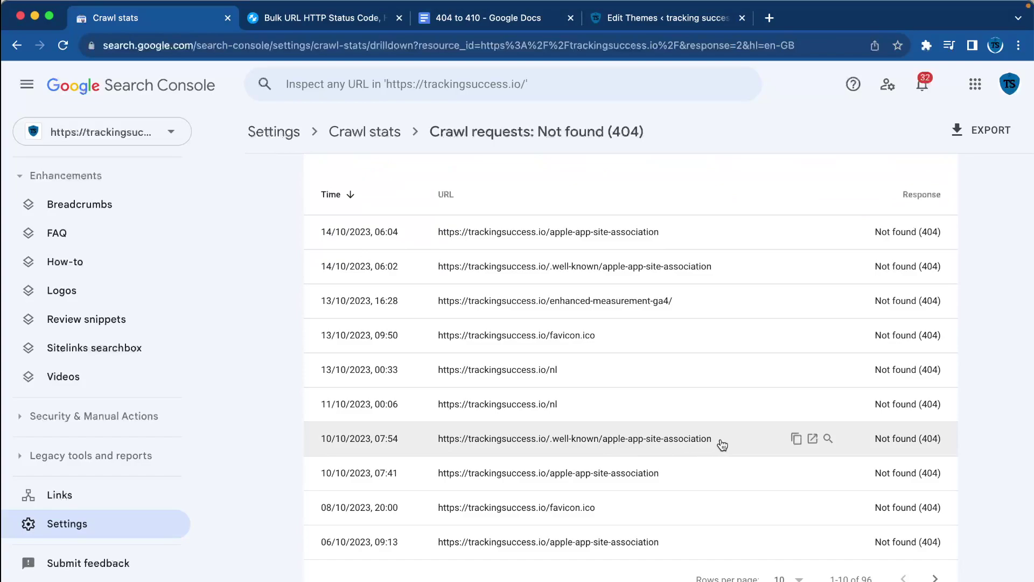
drag(717, 444, 440, 443)
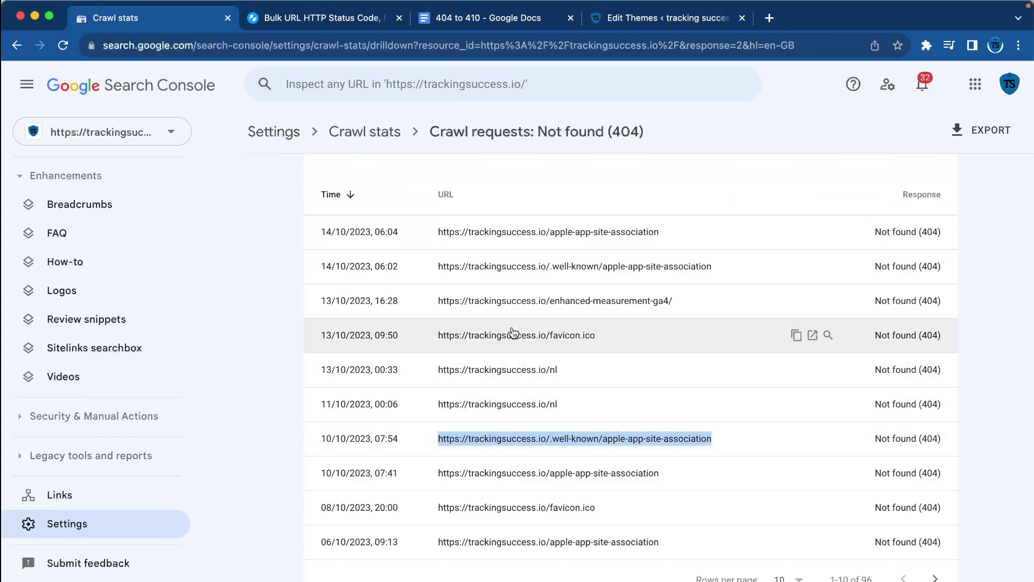
Paste the apple-app-site-association URL into httpstatus.io and check it, getting 404 Not Found.
click(311, 18)
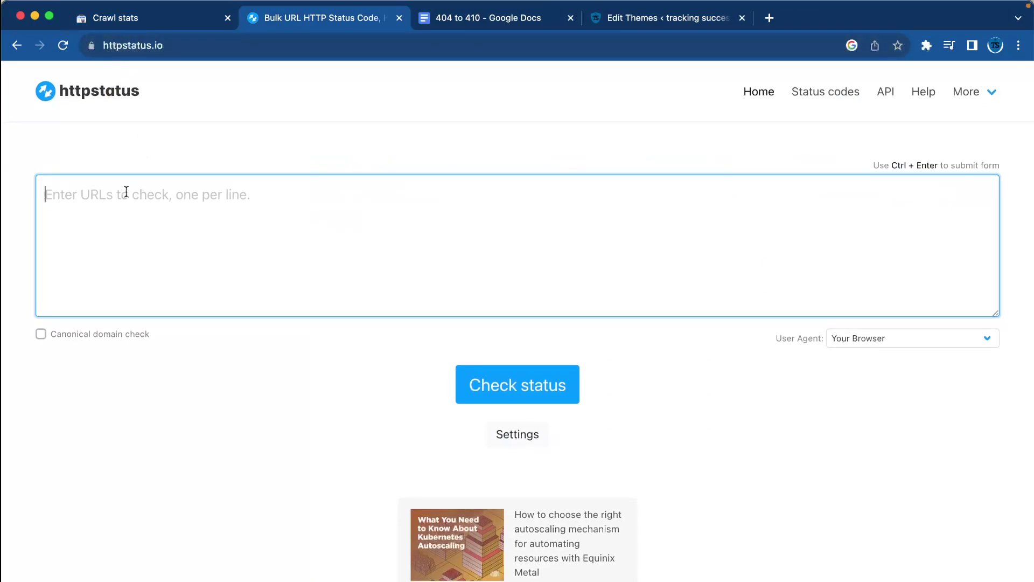
text(https://trackingsuccess.io/.well-known/apple-app-site-association)
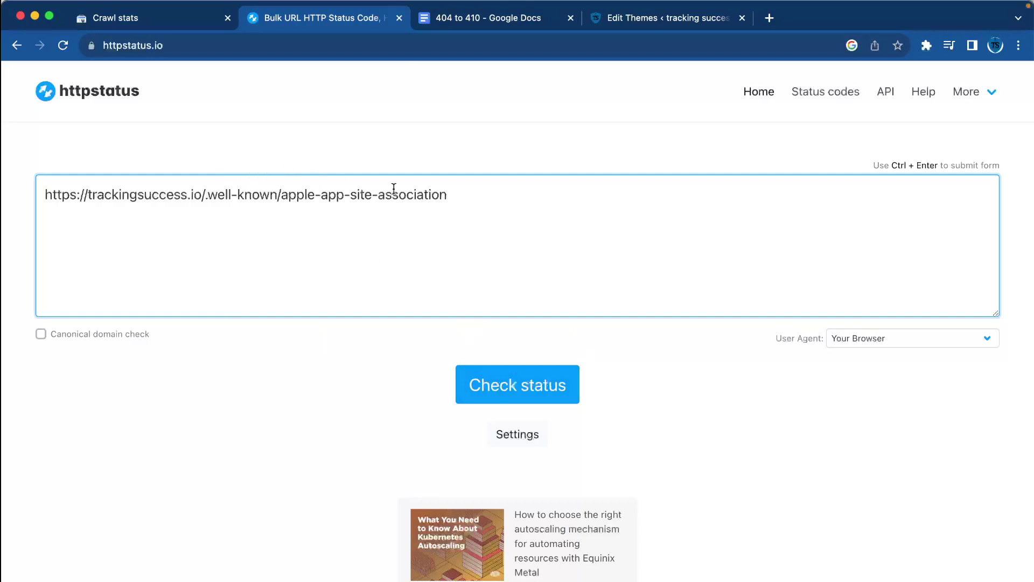
click(491, 389)
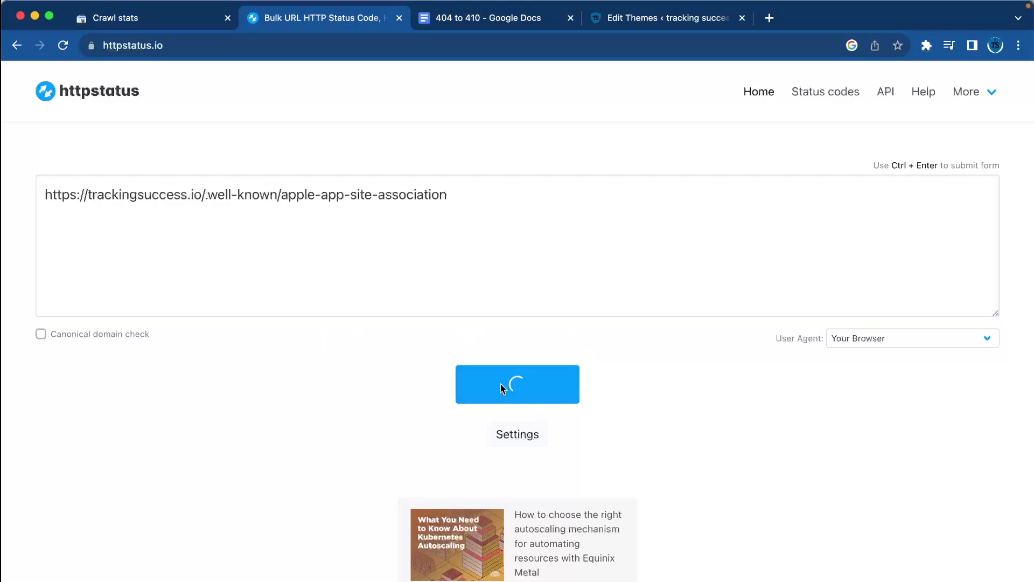
scroll(501, 390, down, 3)
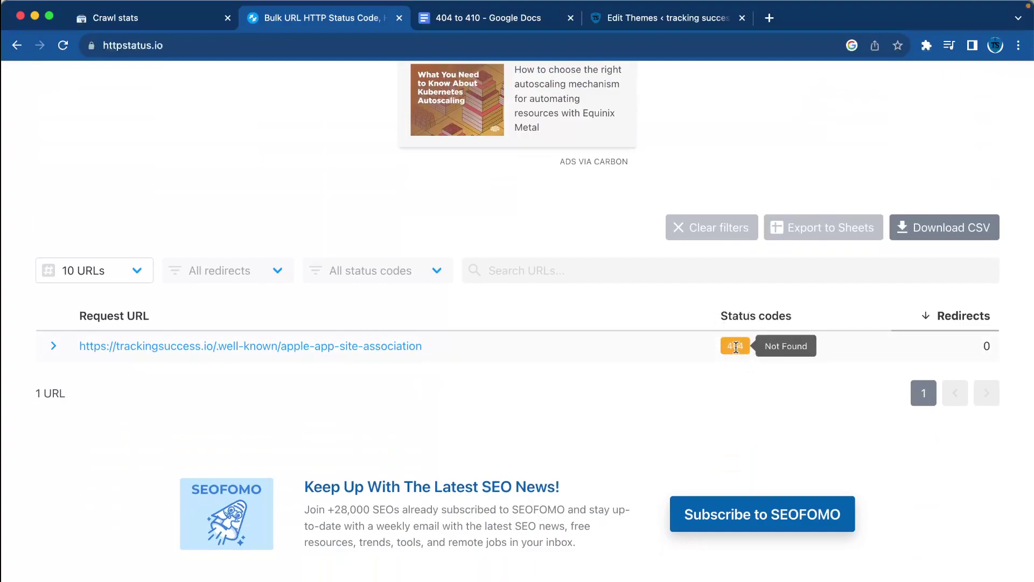
scroll(498, 304, up, 1)
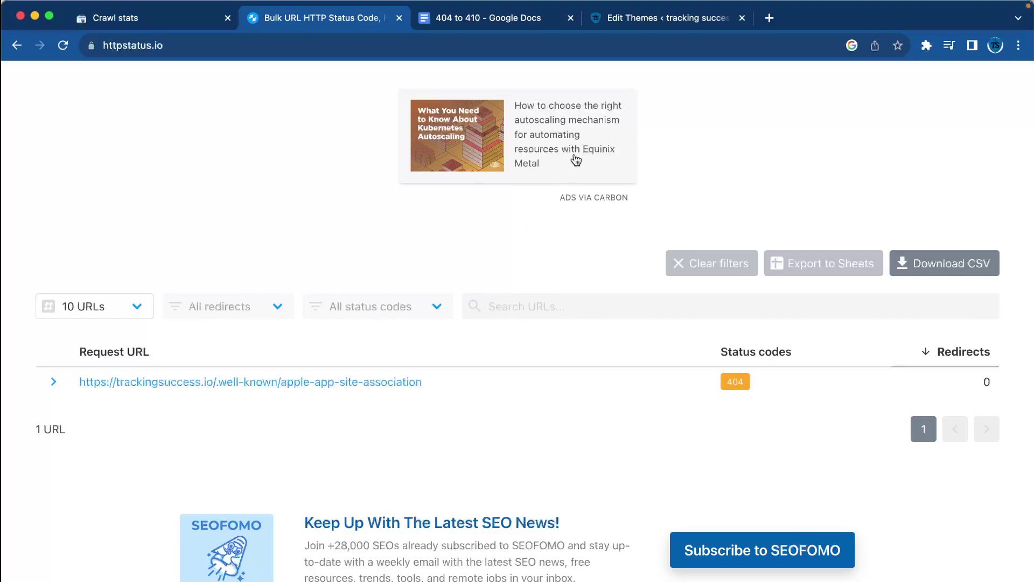
scroll(353, 295, up, 2)
scroll(353, 295, up, 2)
scroll(353, 294, up, 1)
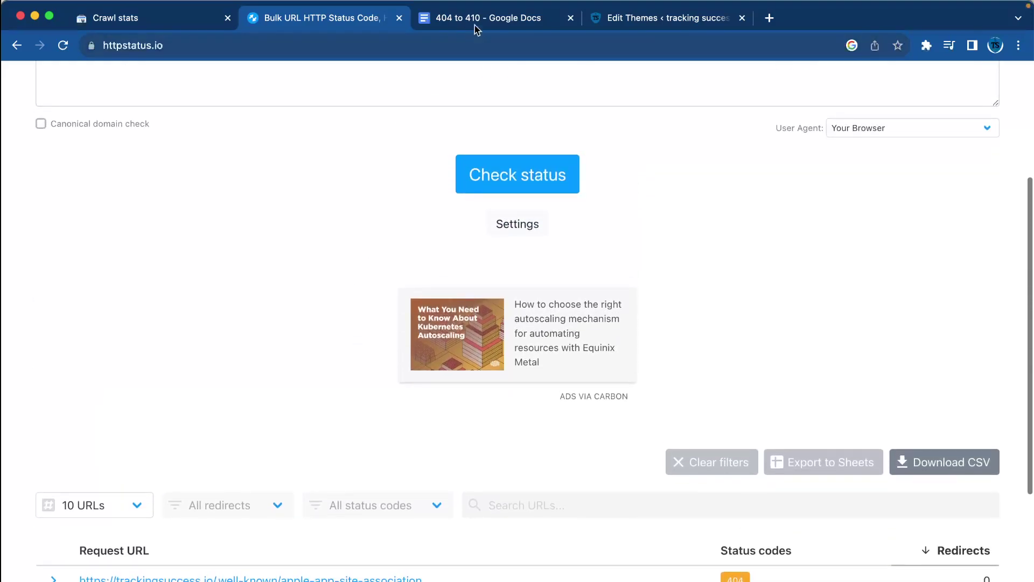
scroll(427, 134, down, 3)
scroll(407, 179, down, 2)
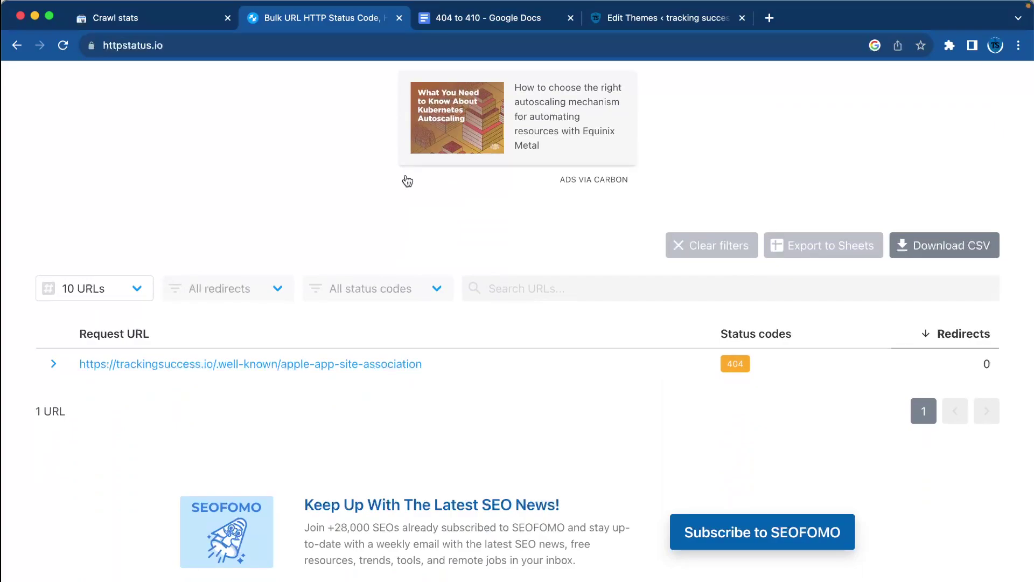
Select the redirect_404_to_410 PHP snippet, function through add_action, in the '404 to 410' doc.
click(465, 19)
click(341, 317)
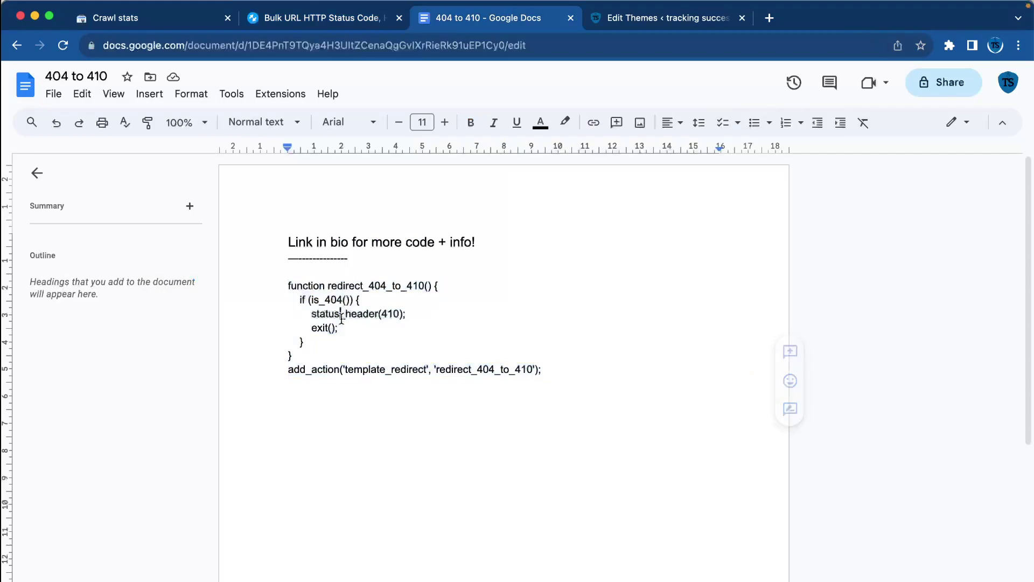
drag(283, 287, 538, 371)
key(ctrl+c)
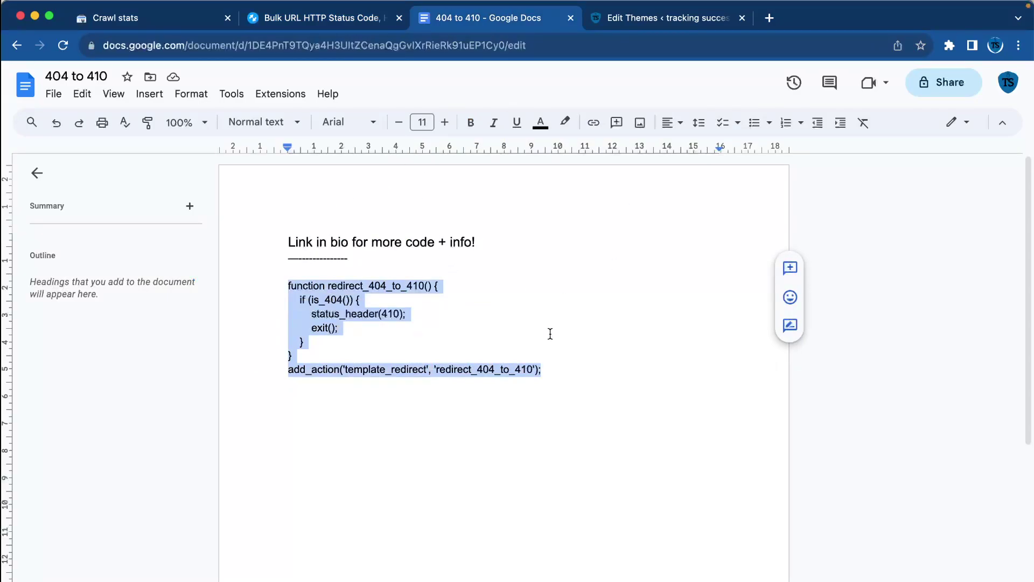
Paste the redirect_404_to_410 code after line 10 of Blocksy Child functions.php and update the file.
click(670, 18)
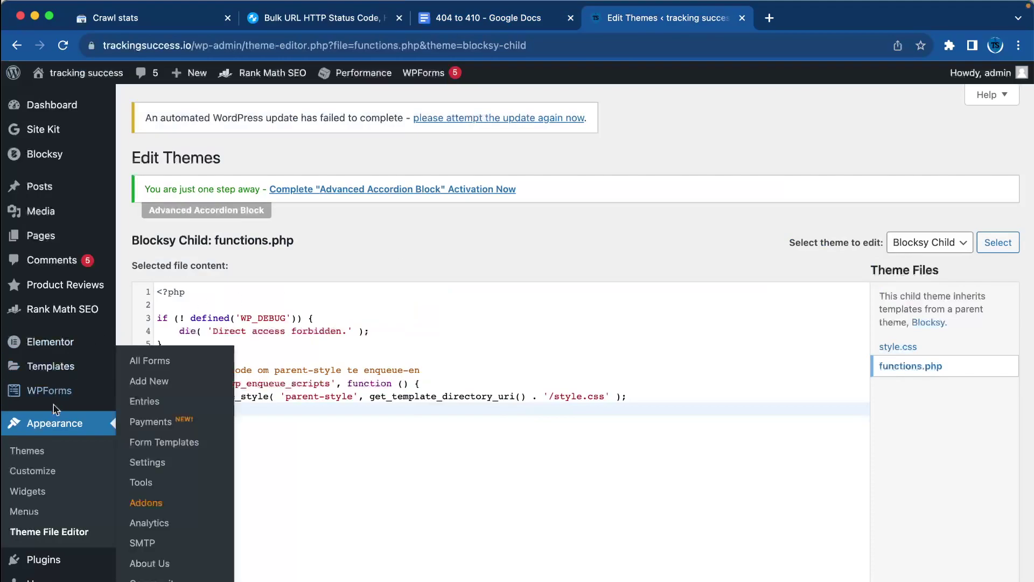
click(34, 533)
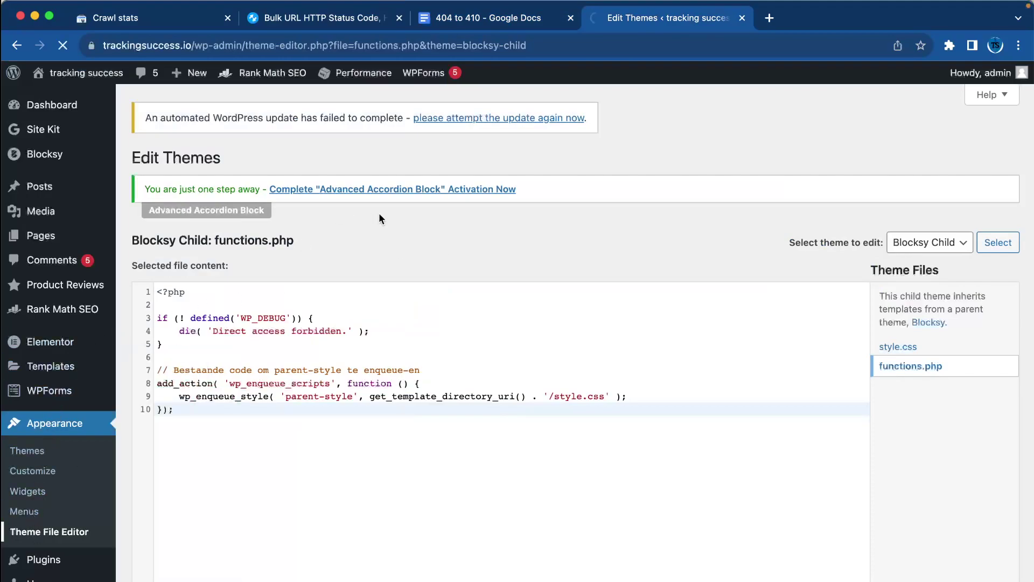
scroll(851, 428, down, 1)
scroll(850, 428, down, 1)
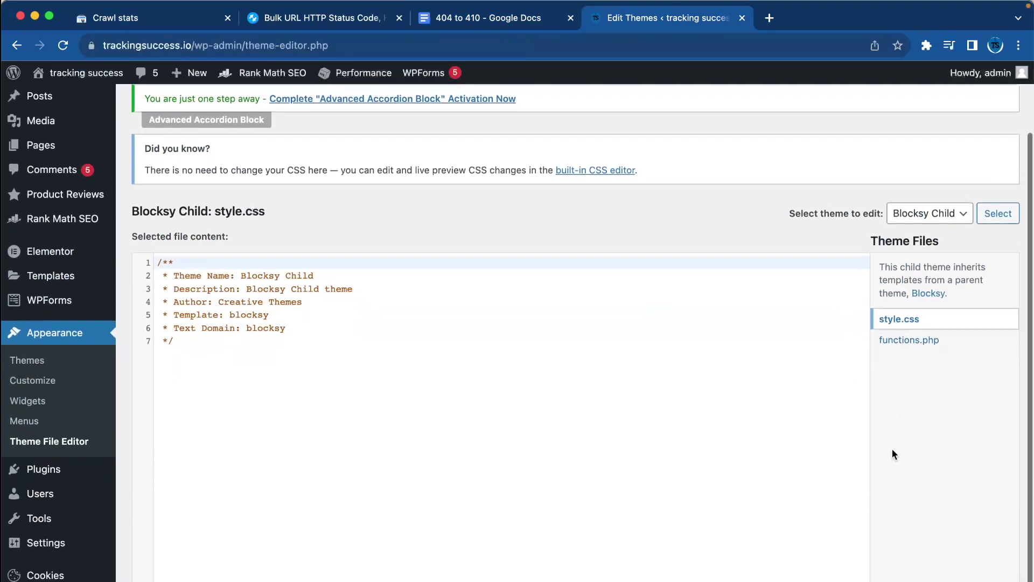
scroll(893, 449, down, 1)
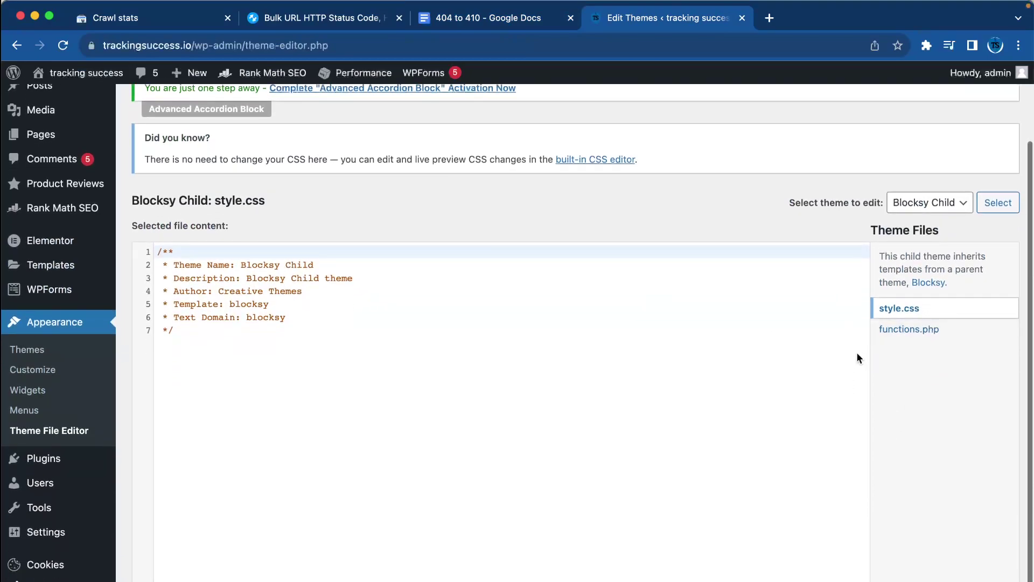
click(906, 330)
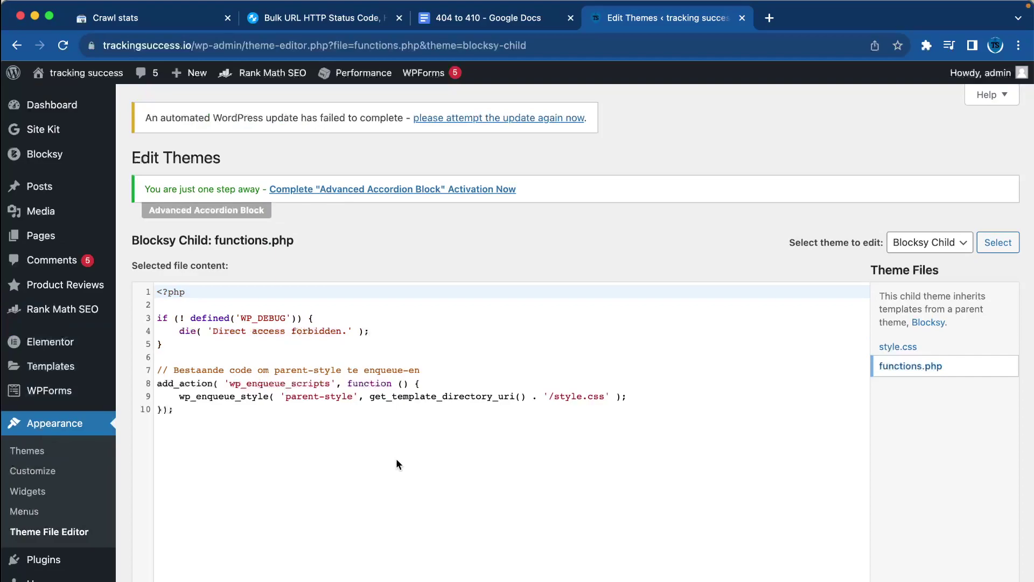
click(218, 409)
key(Return)
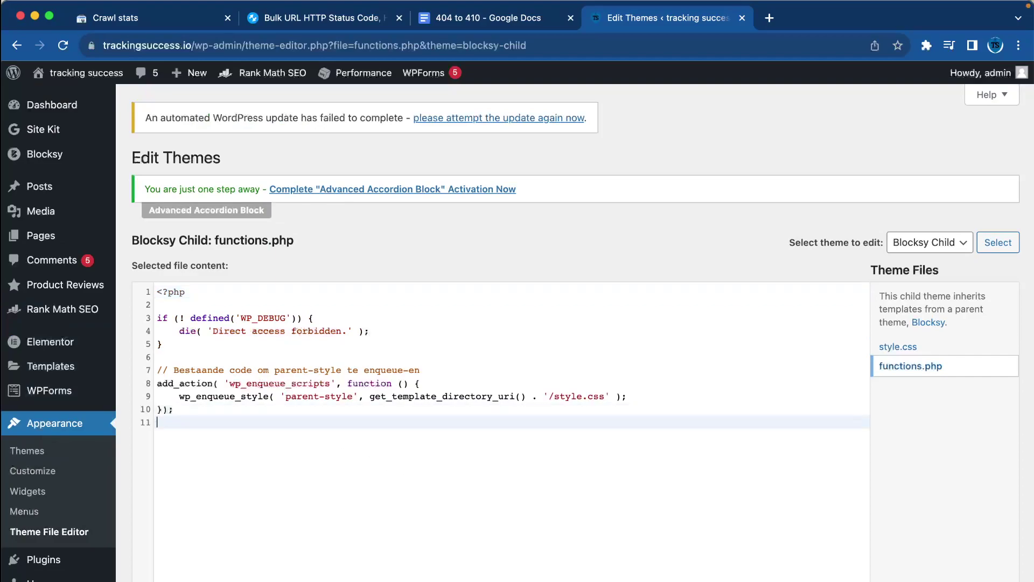
key(ctrl+v)
scroll(596, 503, down, 1)
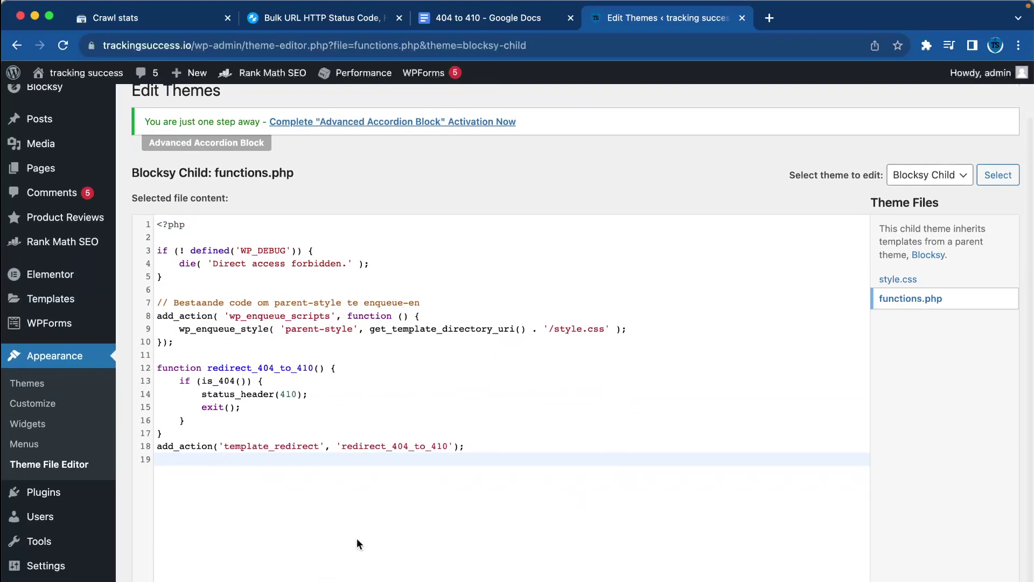
scroll(157, 545, down, 1)
click(164, 579)
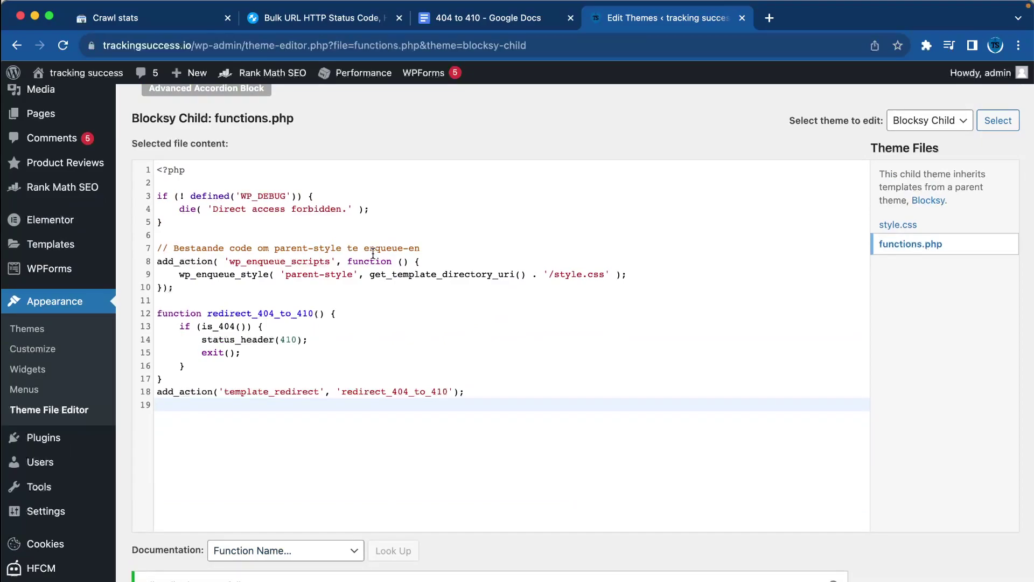
scroll(243, 491, down, 1)
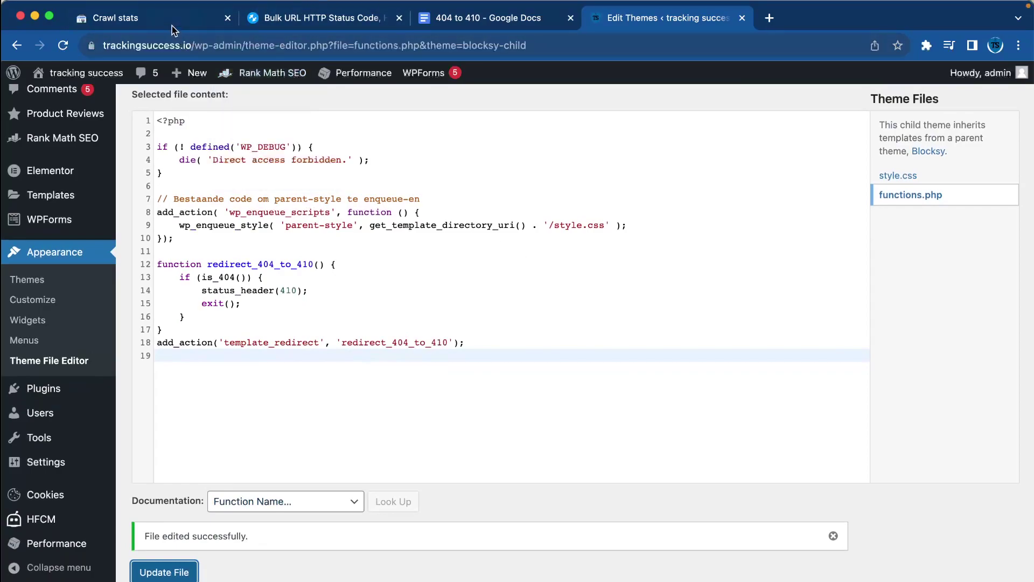
Recheck the apple-app-site-association URL in httpstatus.io, which now returns 410 with 0 redirects.
click(162, 17)
click(315, 17)
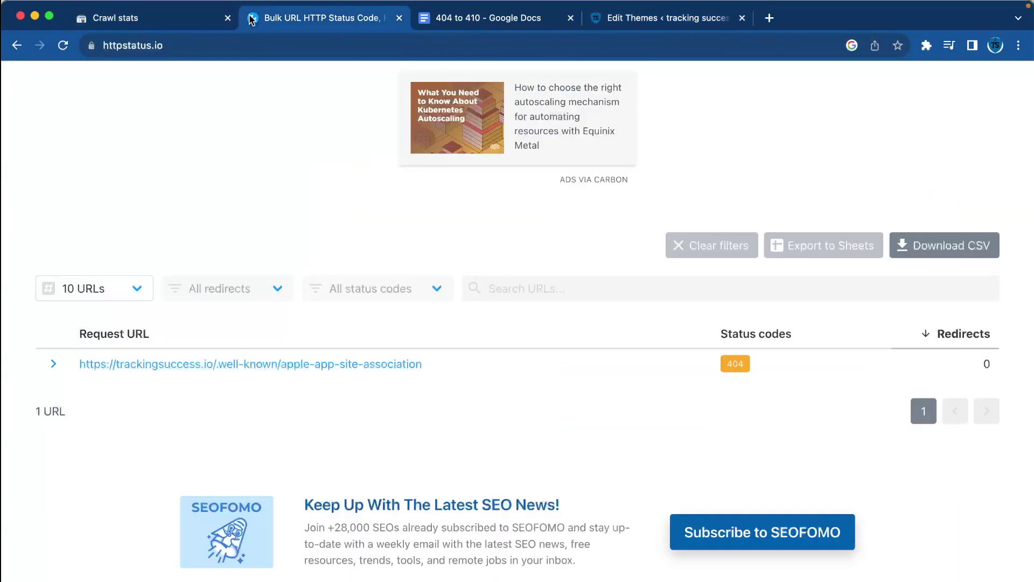
scroll(273, 302, up, 3)
scroll(273, 302, up, 3)
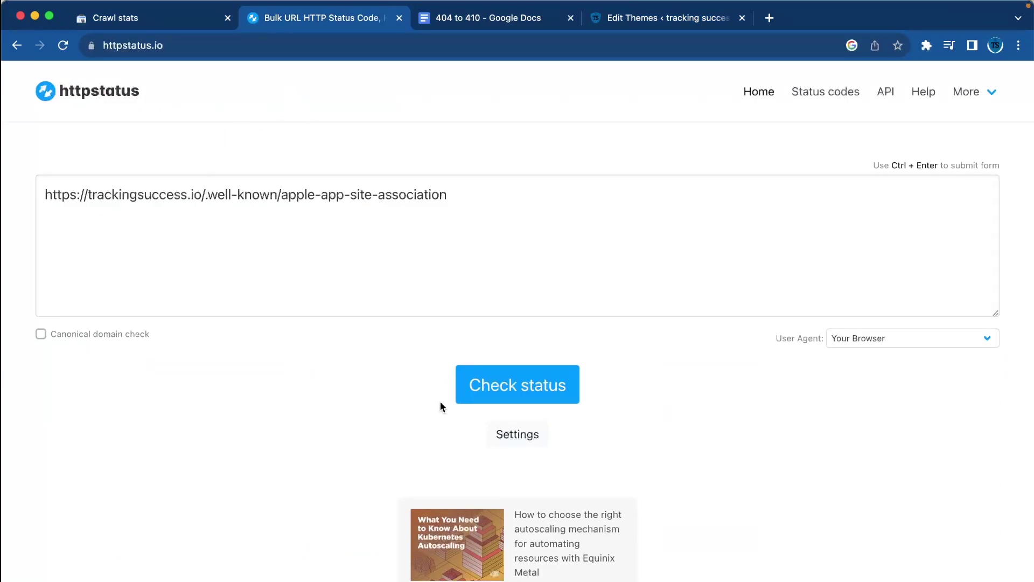
scroll(442, 404, down, 3)
click(505, 241)
scroll(369, 380, down, 5)
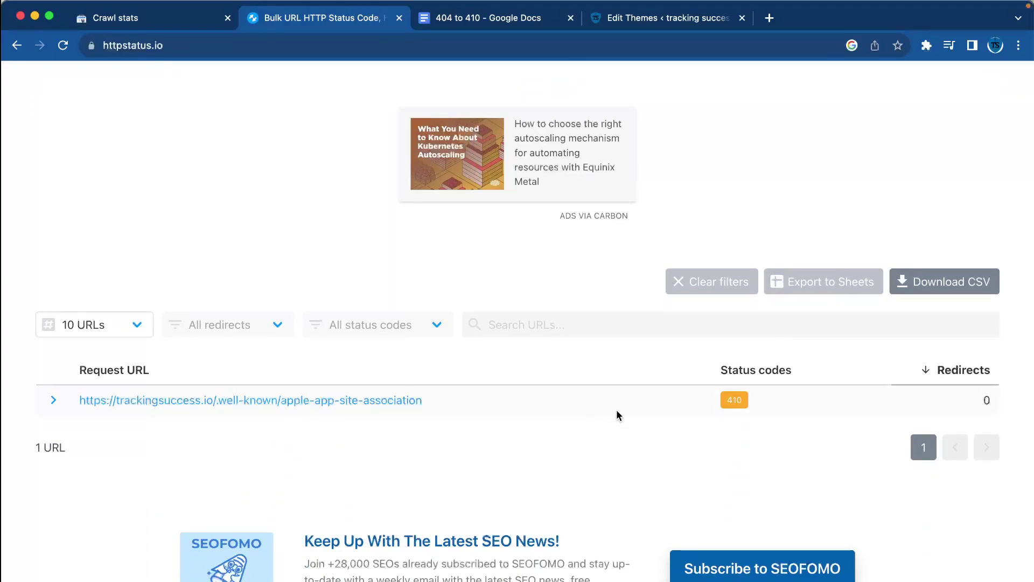
scroll(617, 416, down, 2)
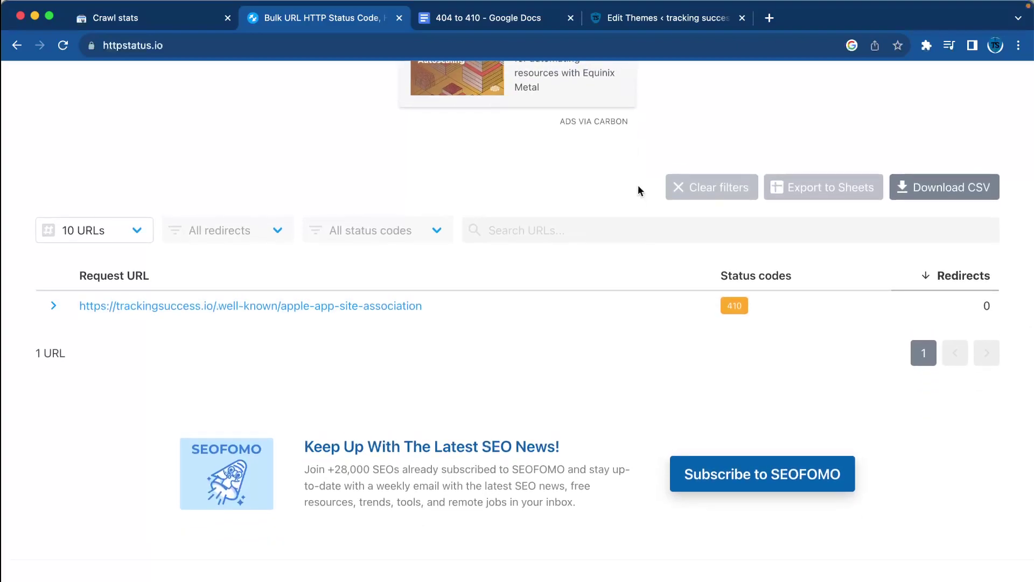